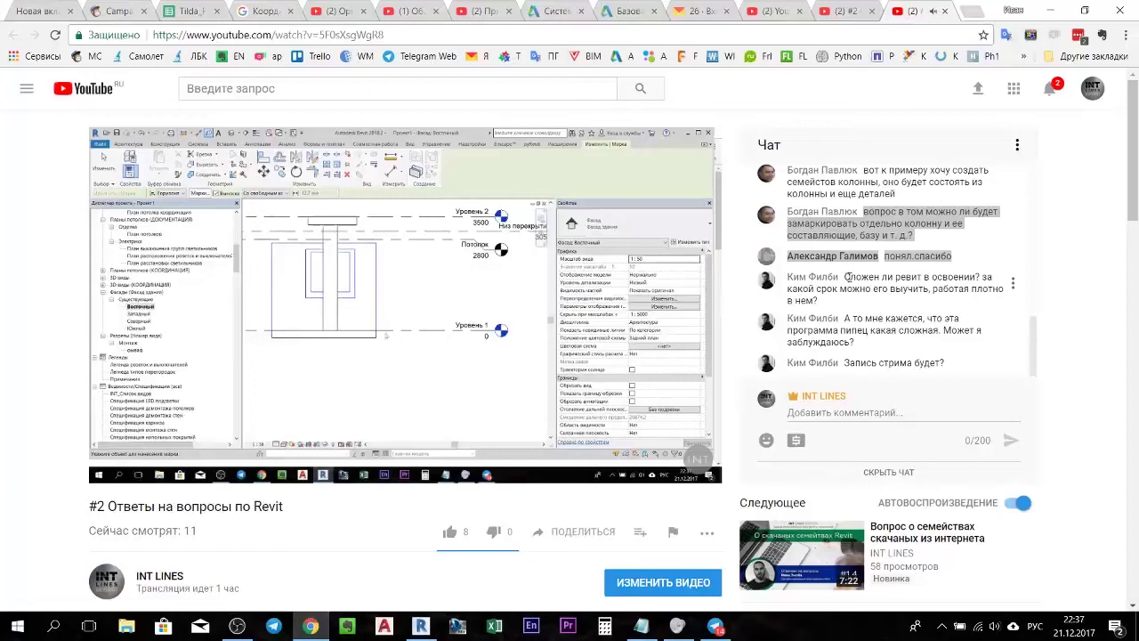
- Select the chat question asking how hard Revit is to learn and how long mastering it takes
left_click_drag(846, 276, 948, 303)
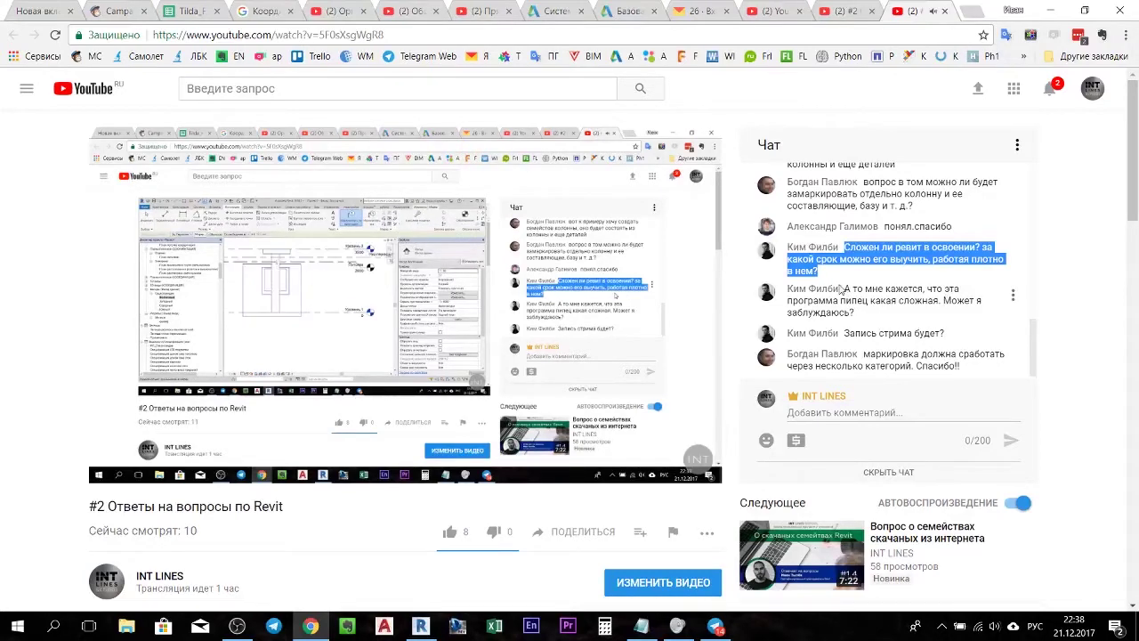
- Bring the Revit Project1 window to the front
left_click(420, 626)
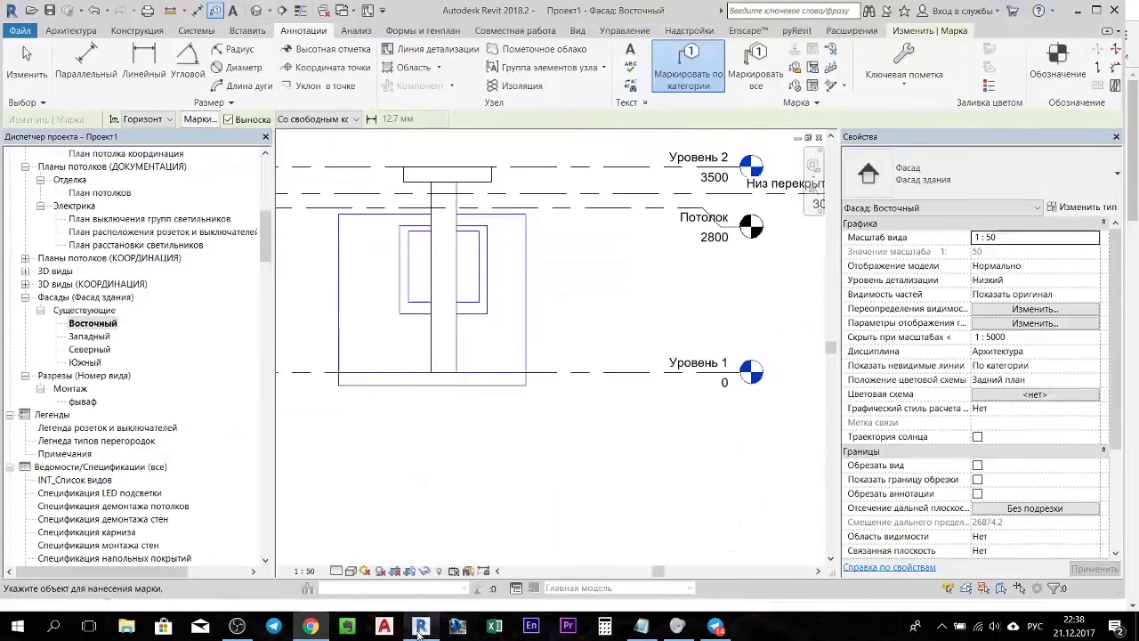
- Zoom the Восточный elevation to show the levels up to Уровень 3, ending Tag by Category
scroll(445, 508, "down", 3)
middle_click_drag(465, 503, 534, 427)
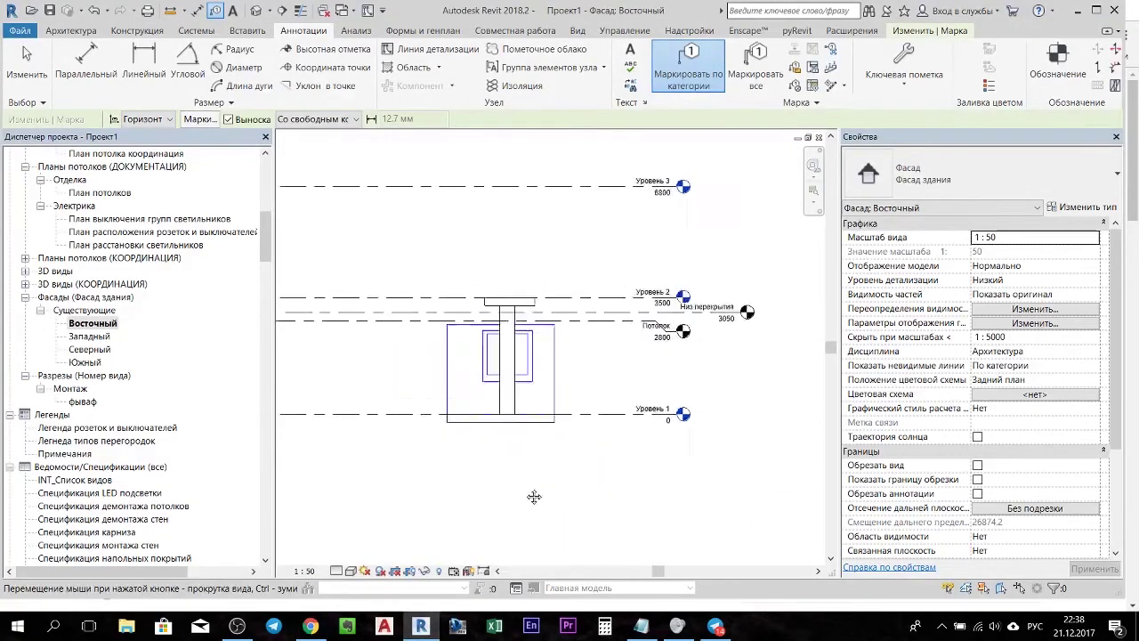
scroll(534, 356, "up", 2)
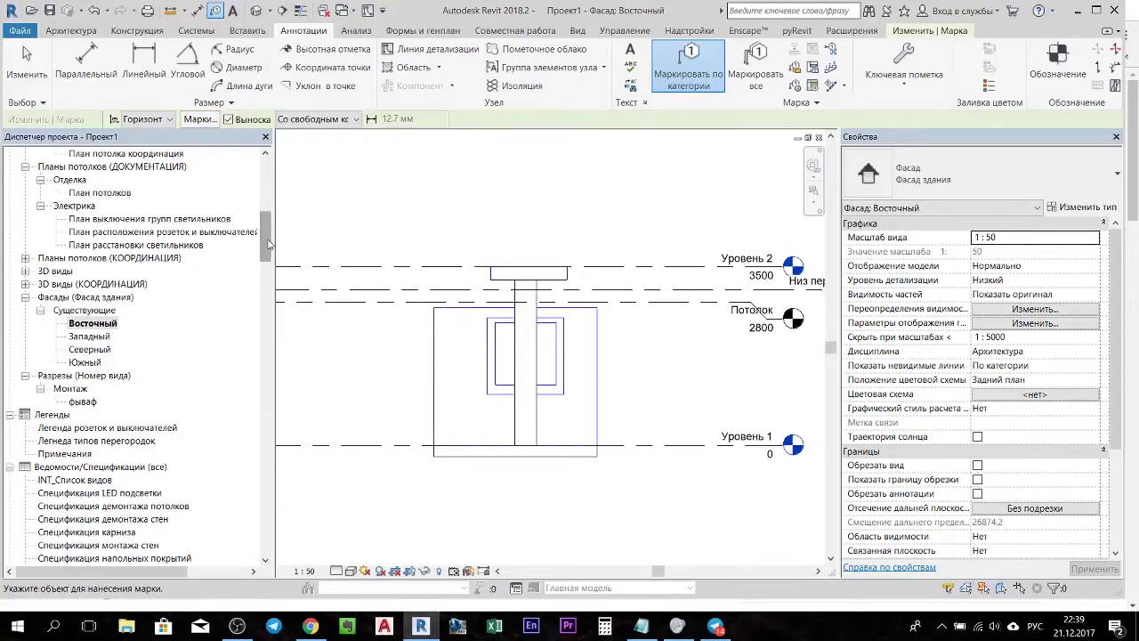
scroll(118, 206, "up", 10)
key("Escape")
- Open the Обмерный план floor plan and move the room's top wall up, then partway back down
double_click(105, 193)
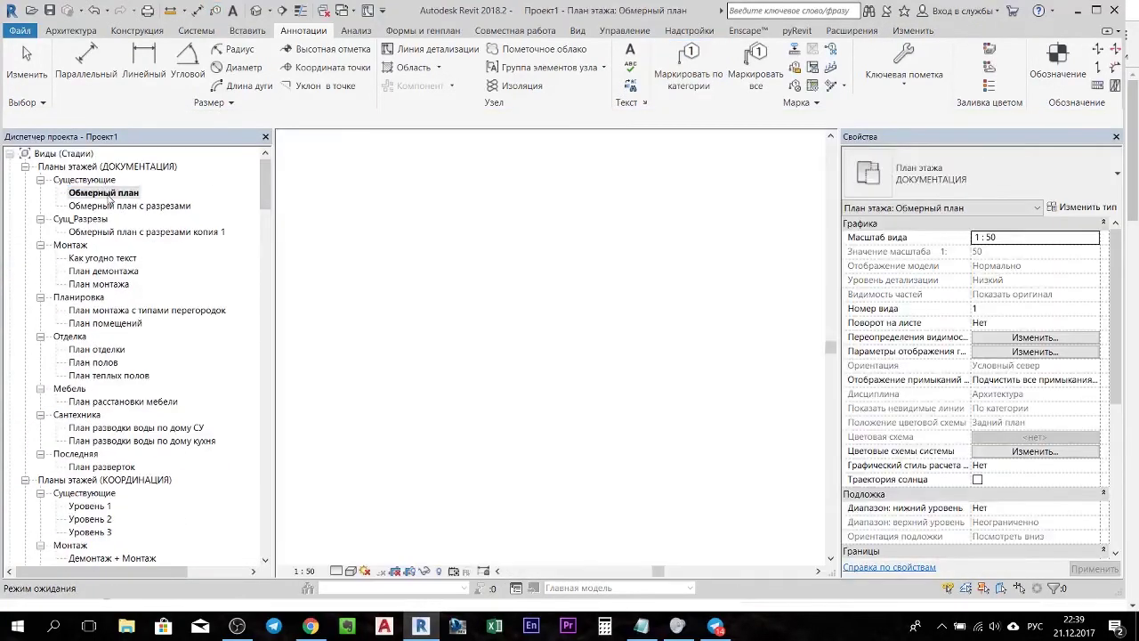
scroll(478, 315, "up", 3)
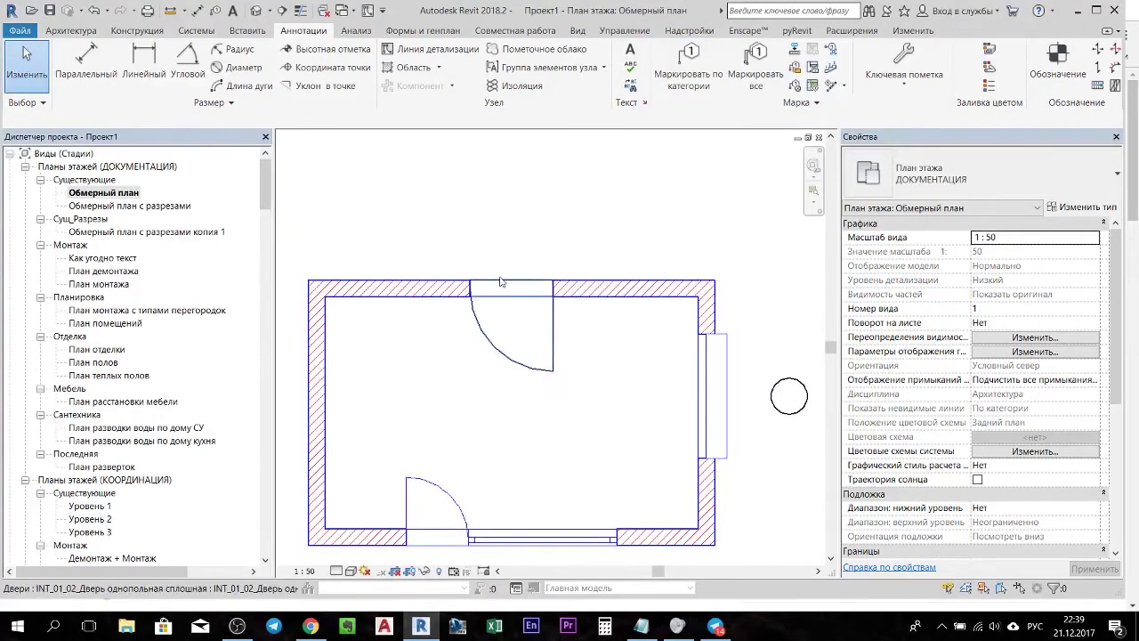
left_click(600, 298)
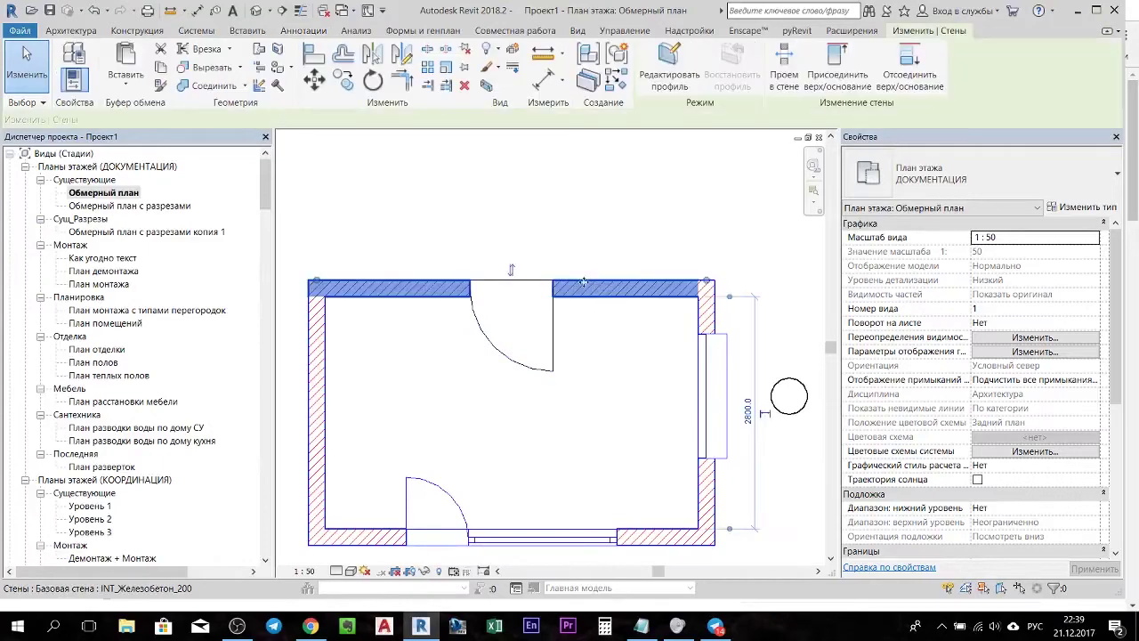
left_click_drag(580, 289, 580, 233)
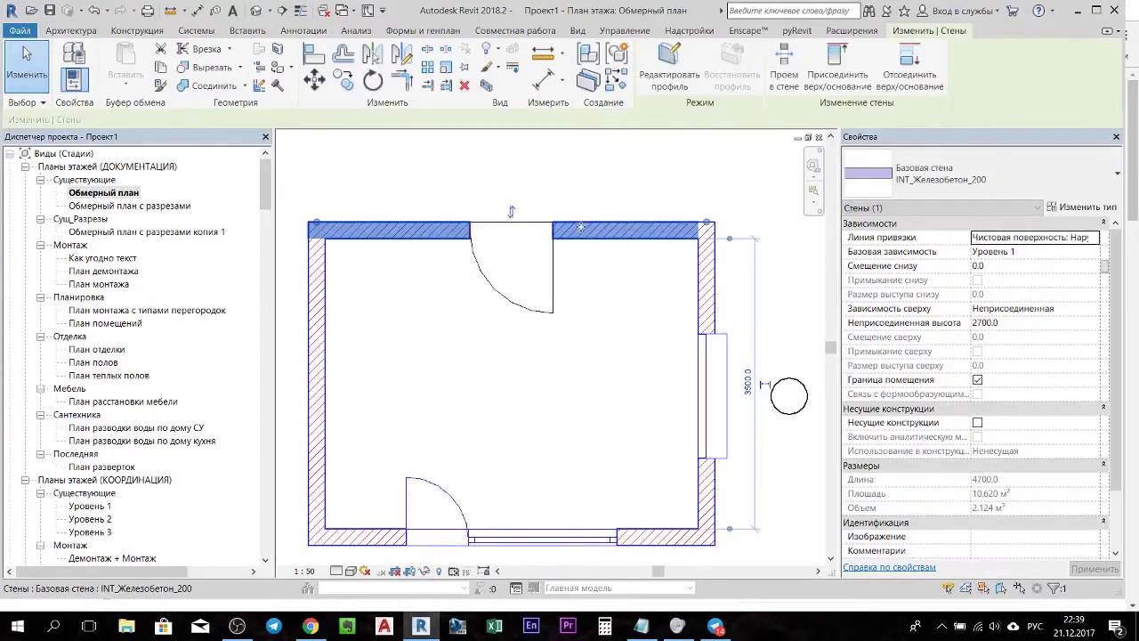
scroll(580, 238, "down", 2)
left_click_drag(580, 241, 523, 279)
- Shift the left wall inward so the room is roughly 4100 × 3100
left_click(406, 347)
left_click_drag(406, 347, 428, 294)
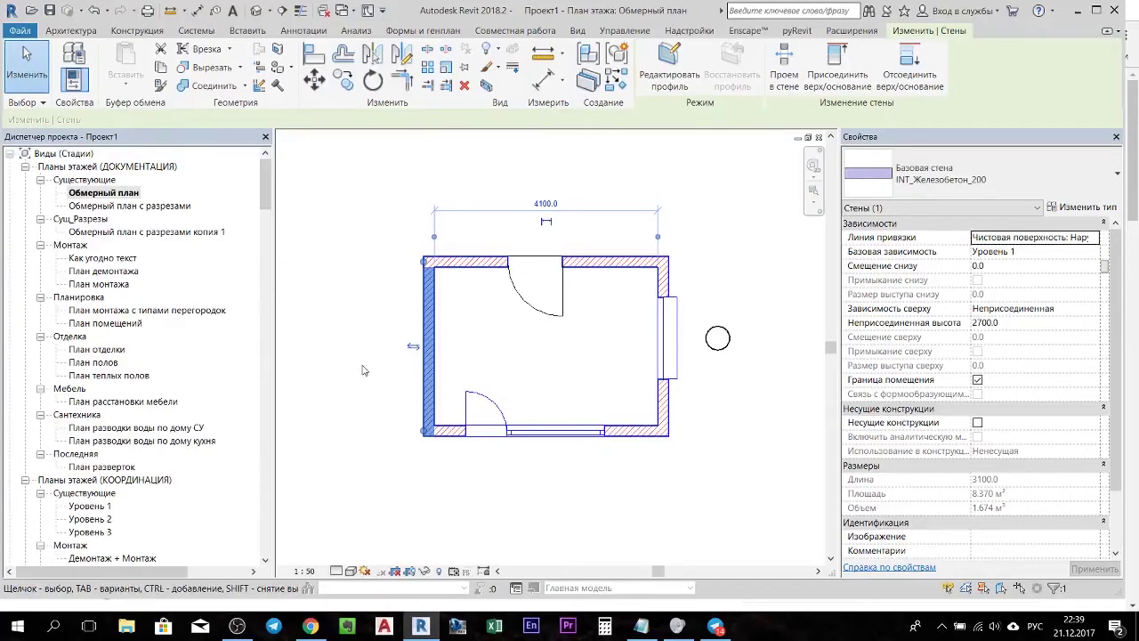
middle_click_drag(540, 475, 498, 479)
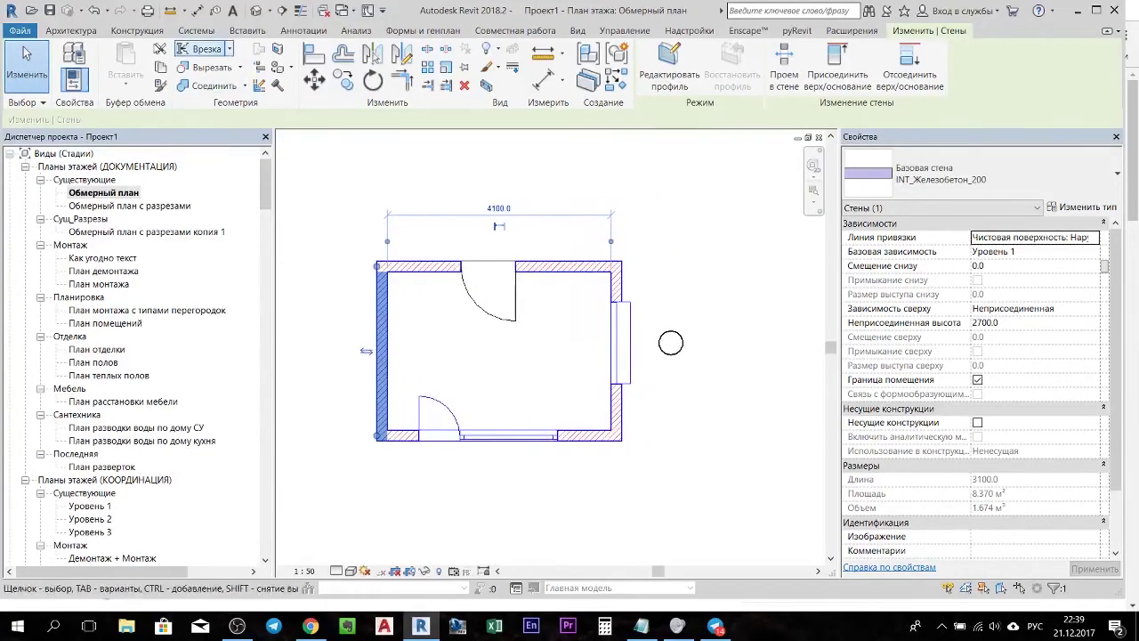
left_click(71, 30)
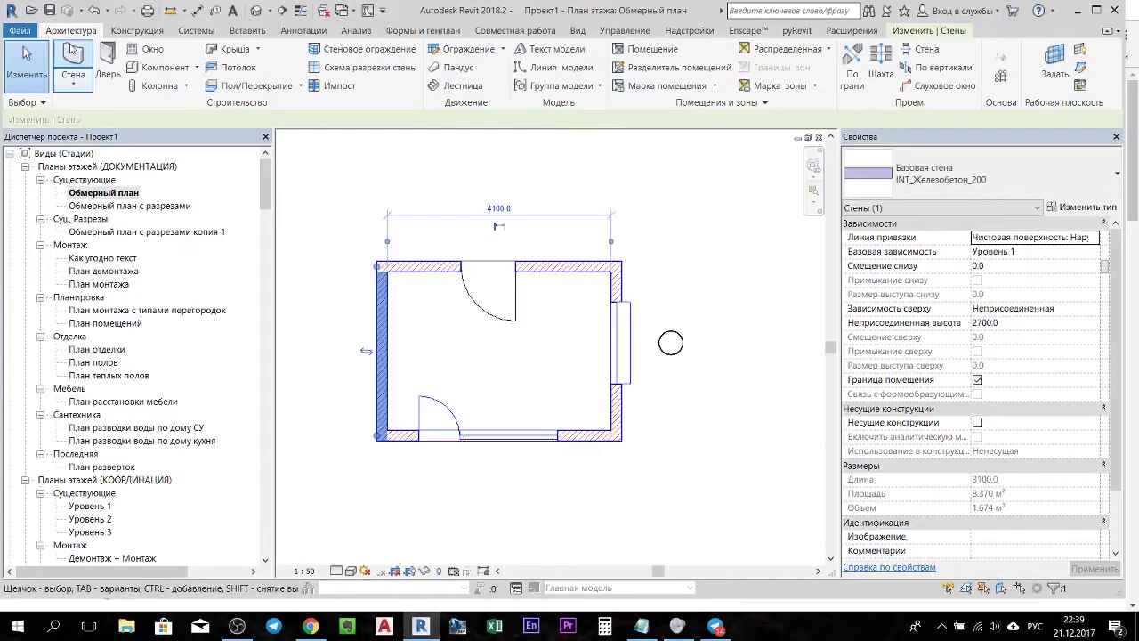
- Start the Wall command with the INT_Железобетон_200 wall type
left_click(73, 54)
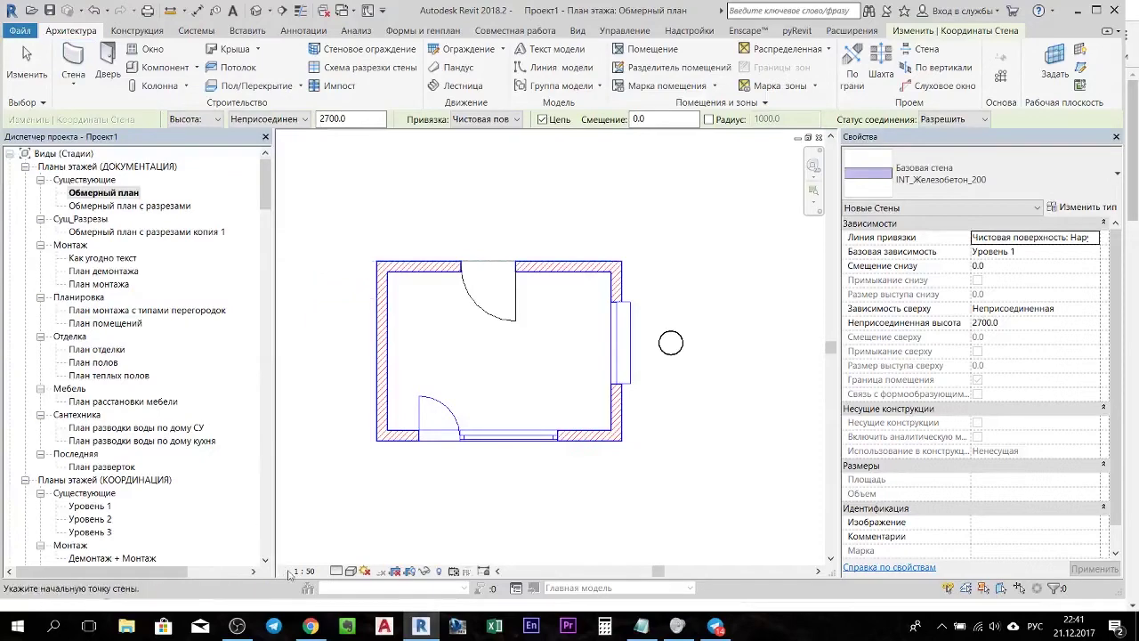
- Return to the YouTube live stream in Chrome
left_click(317, 631)
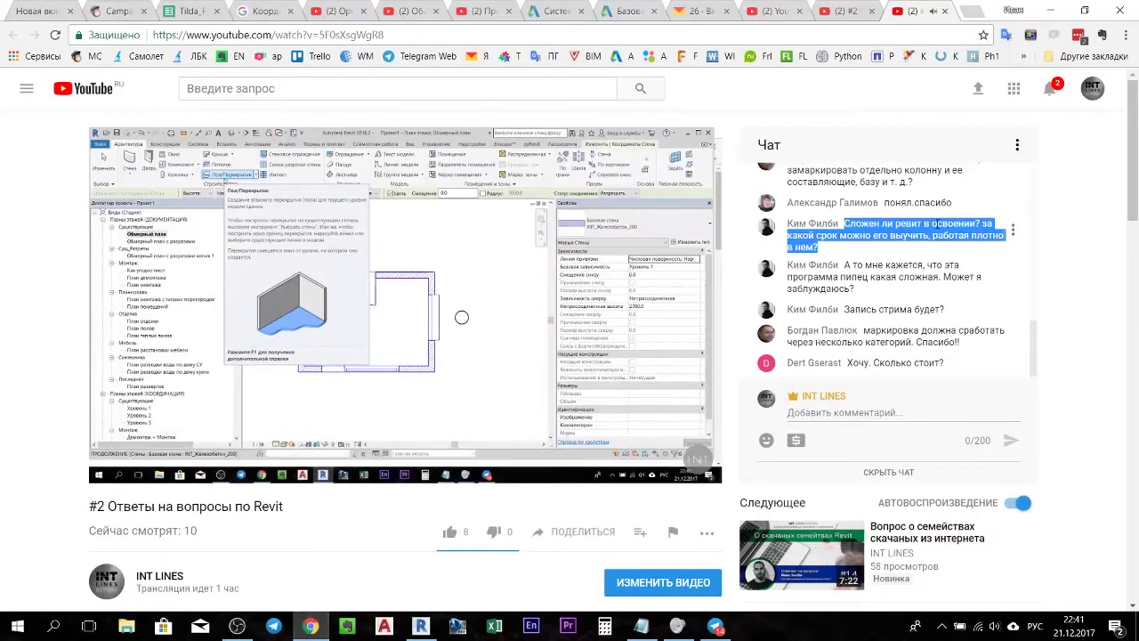
- Clear the chat highlight and open the interior and families Revit course links in new tabs
mouse_move(890, 363)
scroll(498, 445, "down", 1)
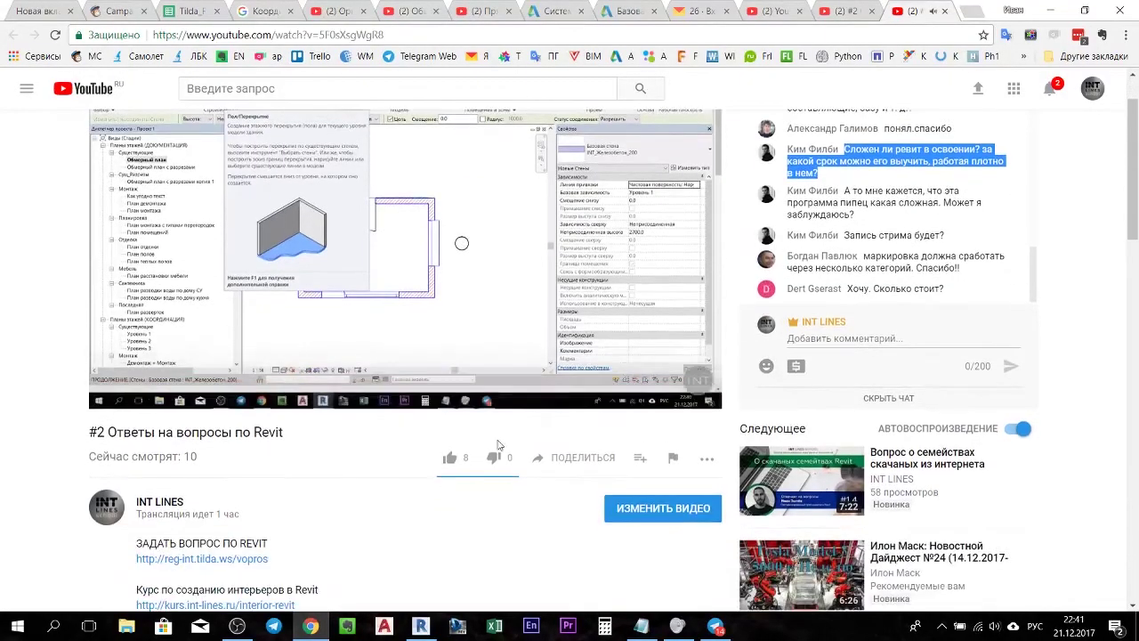
left_click(949, 298)
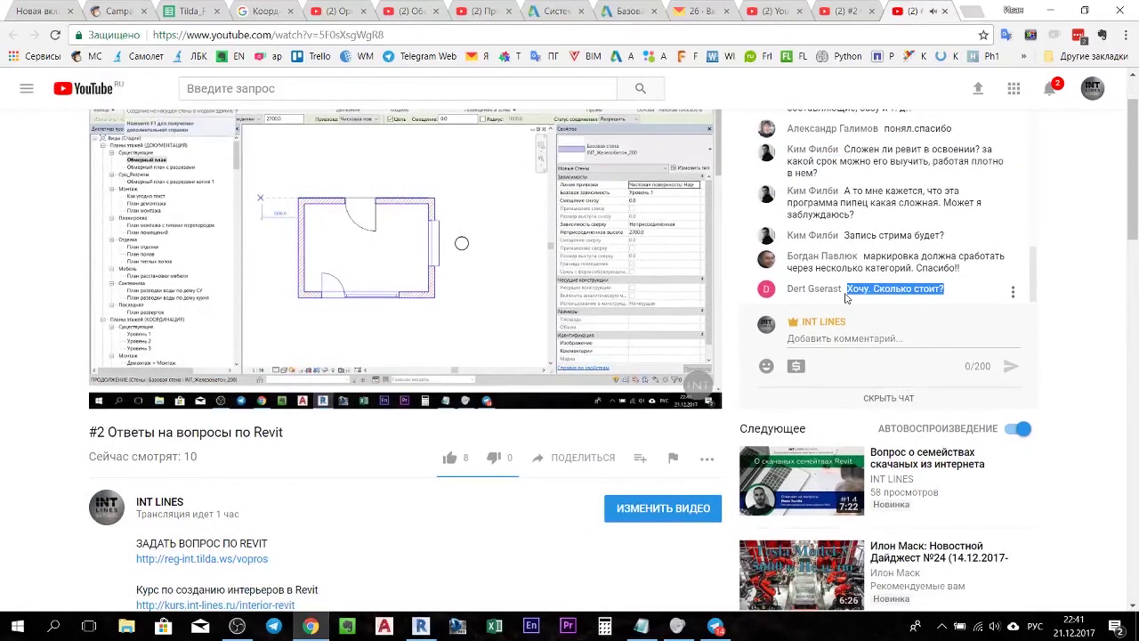
scroll(534, 420, "down", 2)
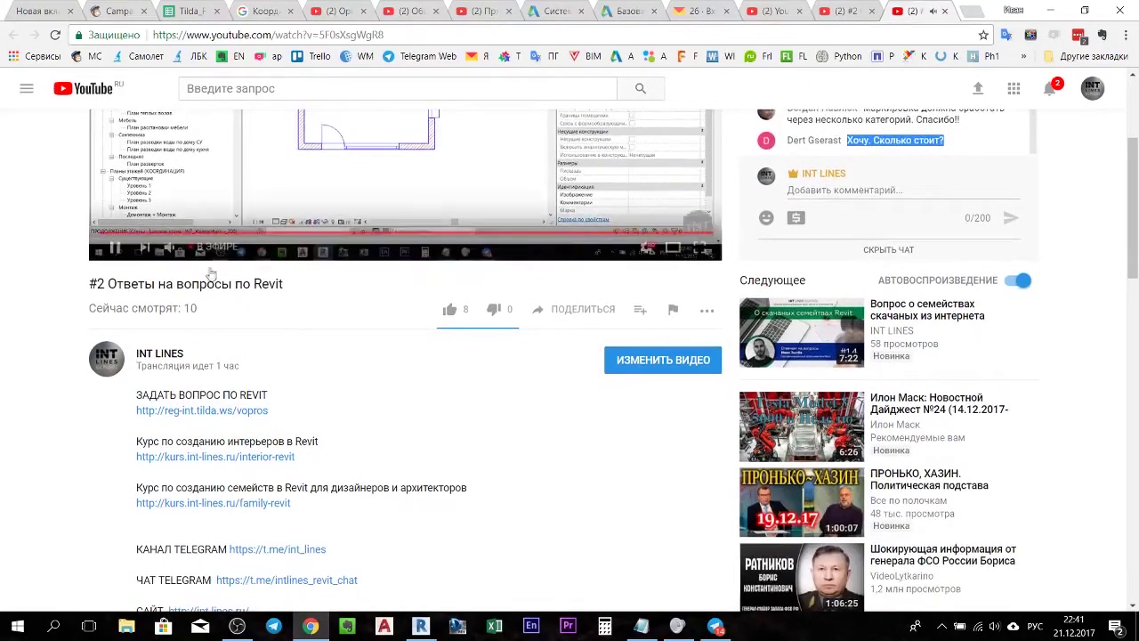
scroll(276, 361, "down", 1)
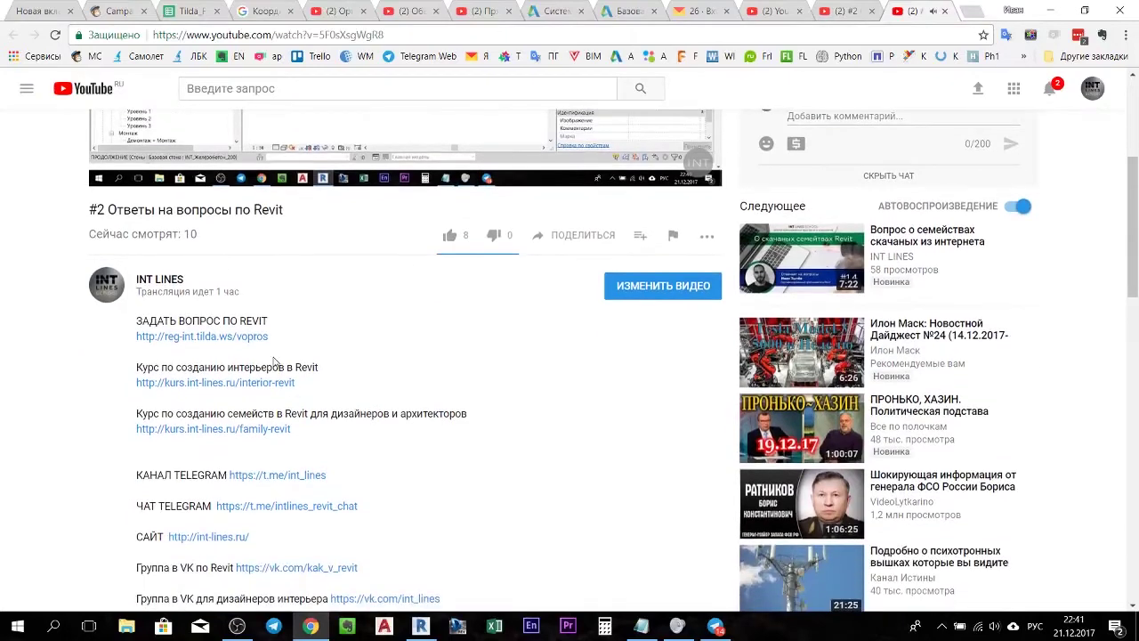
left_click(259, 383)
left_click(259, 429)
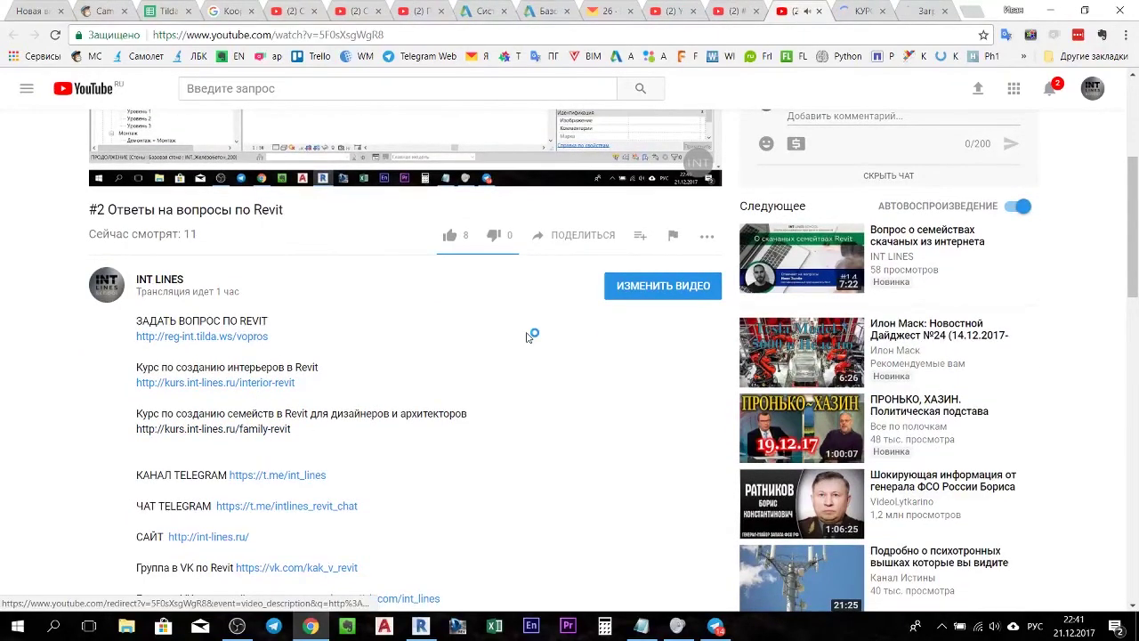
- Browse the interior-revit course page, then move to the family-revit course tab
left_click(859, 9)
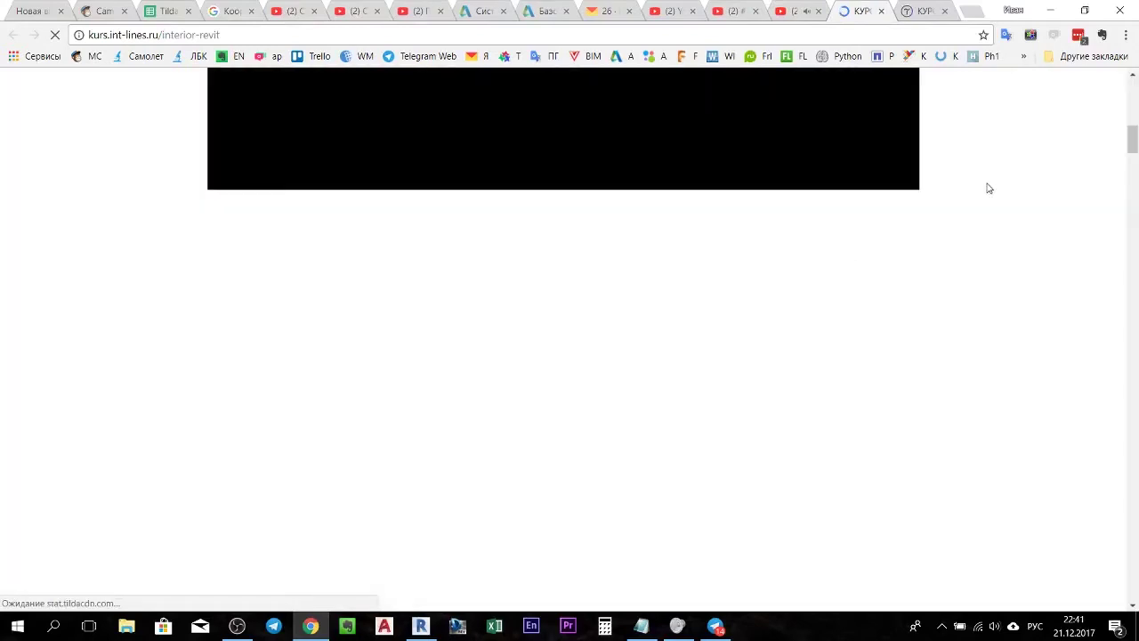
left_click_drag(1132, 141, 1112, 520)
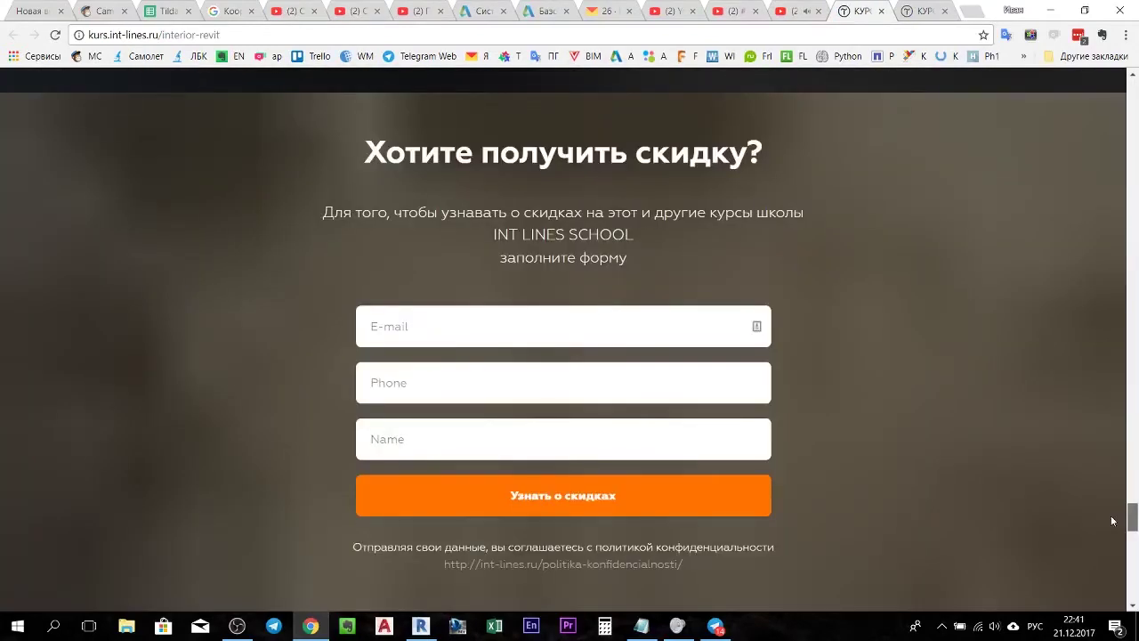
scroll(774, 376, "up", 5)
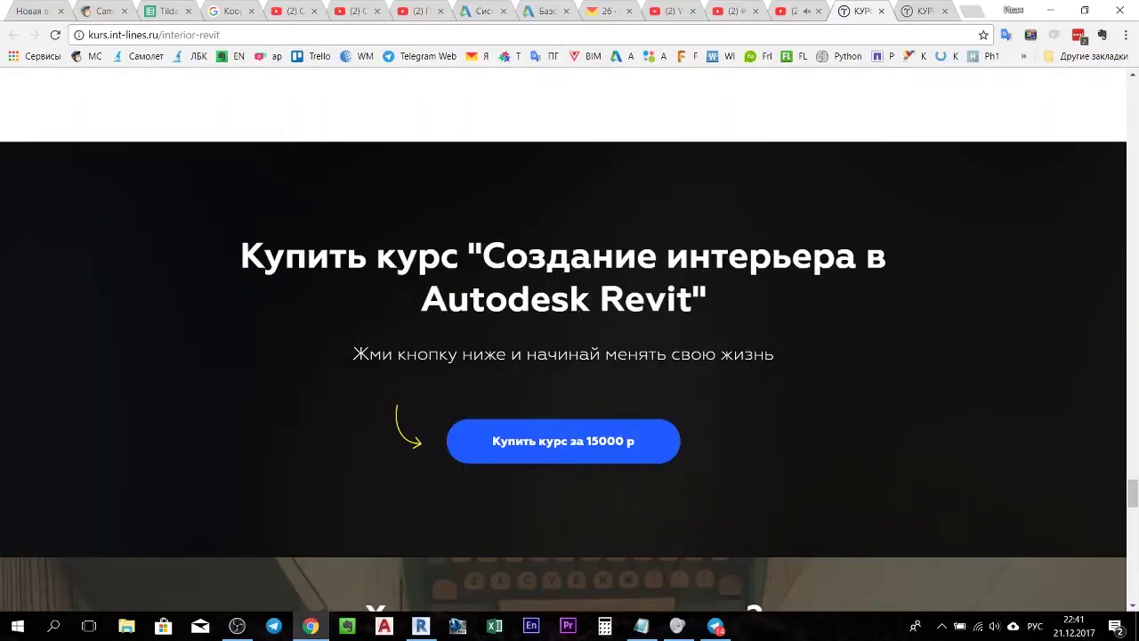
key("ctrl+Tab")
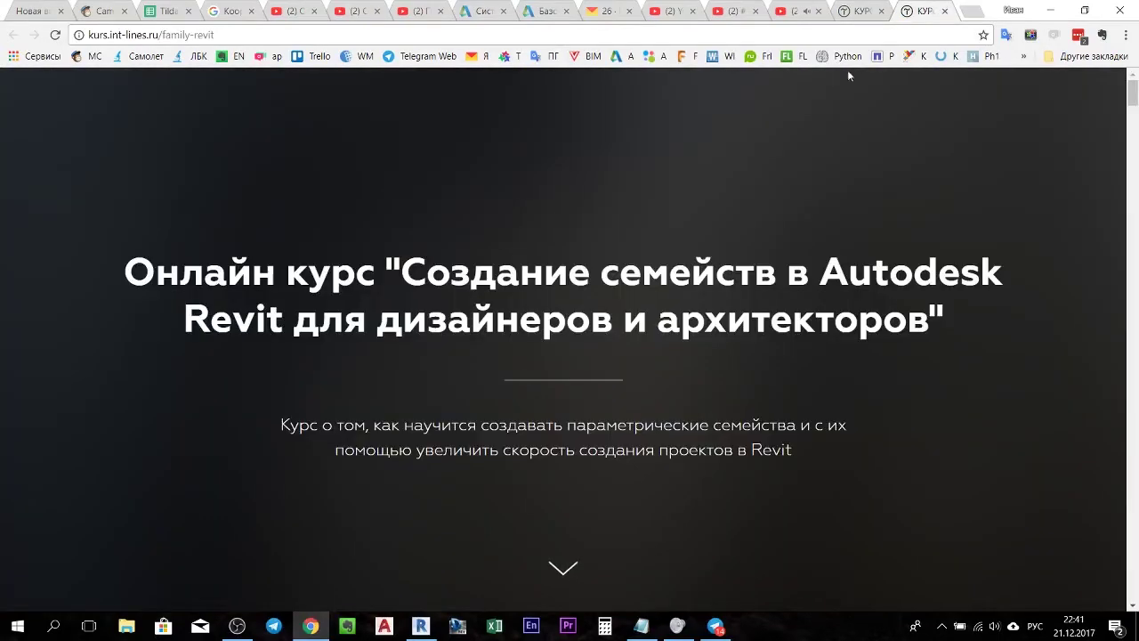
- Scroll to the families course pricing table and select the discounted 15000₽ price
scroll(638, 277, "down", 4)
mouse_move(1132, 111)
left_mouse_down()
mouse_move(1109, 479)
mouse_move(1119, 481)
left_mouse_up()
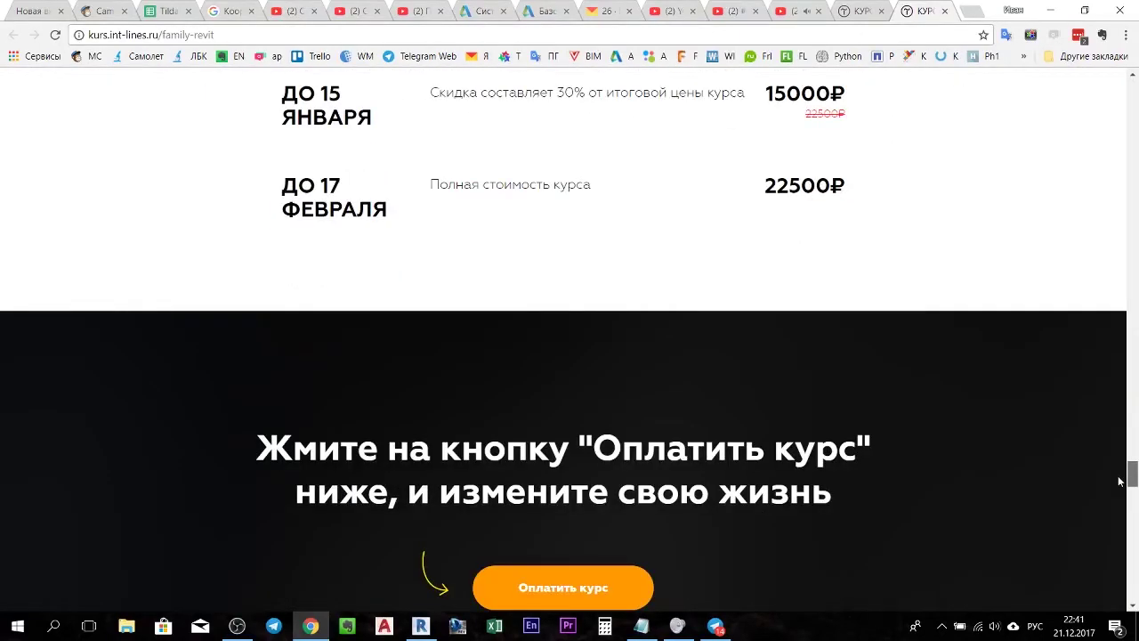
left_click_drag(763, 94, 848, 98)
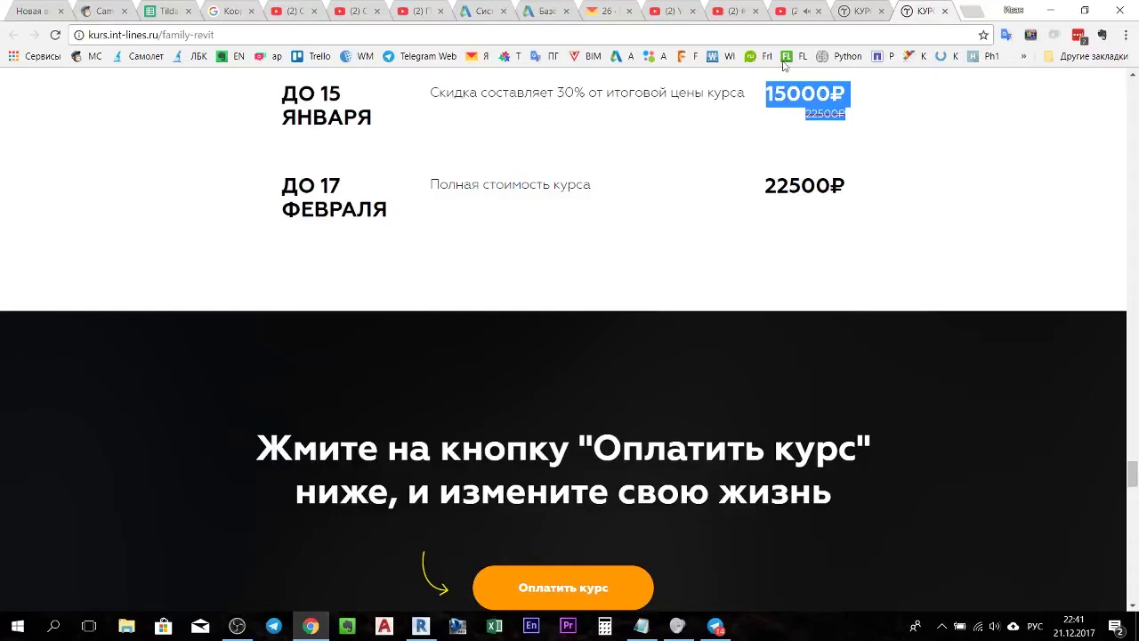
left_click(400, 7)
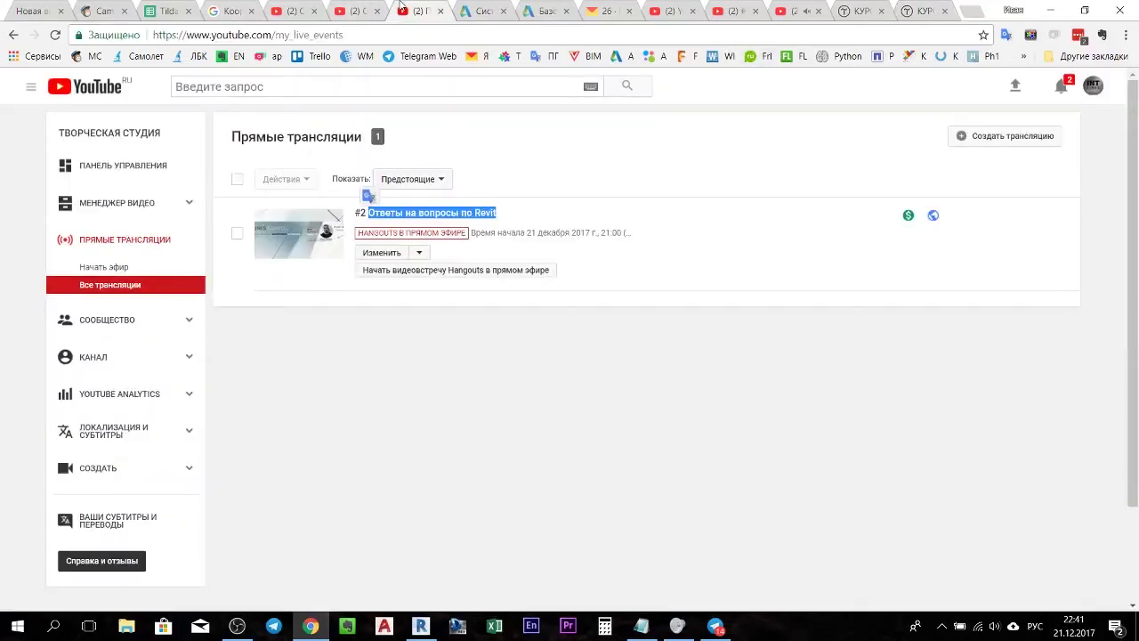
- Go to the '#2 Ответы на вопросы по Revit' watch page and scroll through its course-link description
left_click(299, 9)
left_click(336, 7)
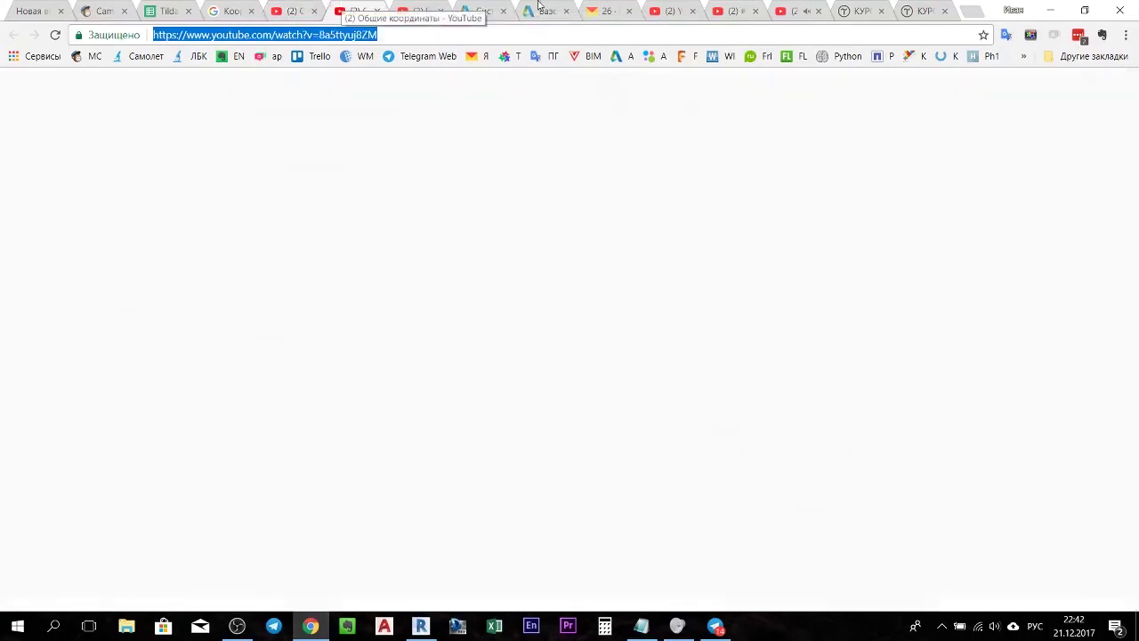
left_click(787, 11)
scroll(549, 299, "down", 3)
scroll(549, 299, "down", 2)
scroll(300, 362, "up", 2)
scroll(309, 354, "up", 1)
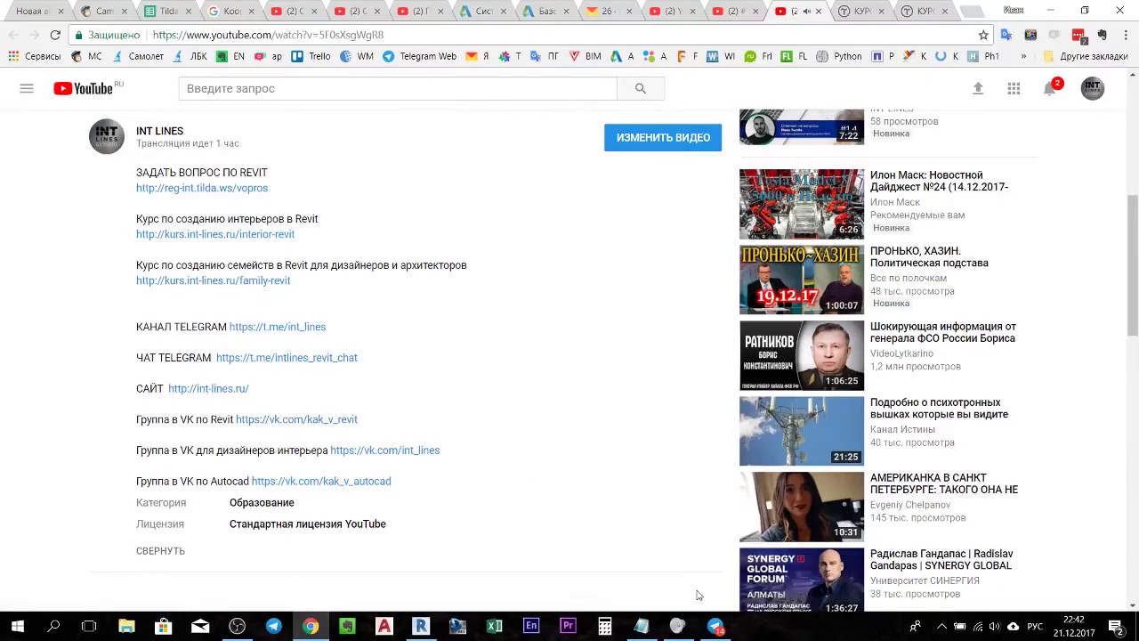
- Scroll back up to the stream's video player and live chat, browsing older chat messages
scroll(400, 532, "down", 1)
scroll(377, 521, "up", 2)
scroll(378, 522, "down", 1)
scroll(329, 498, "down", 1)
scroll(276, 473, "up", 2)
scroll(274, 471, "up", 1)
scroll(272, 470, "up", 2)
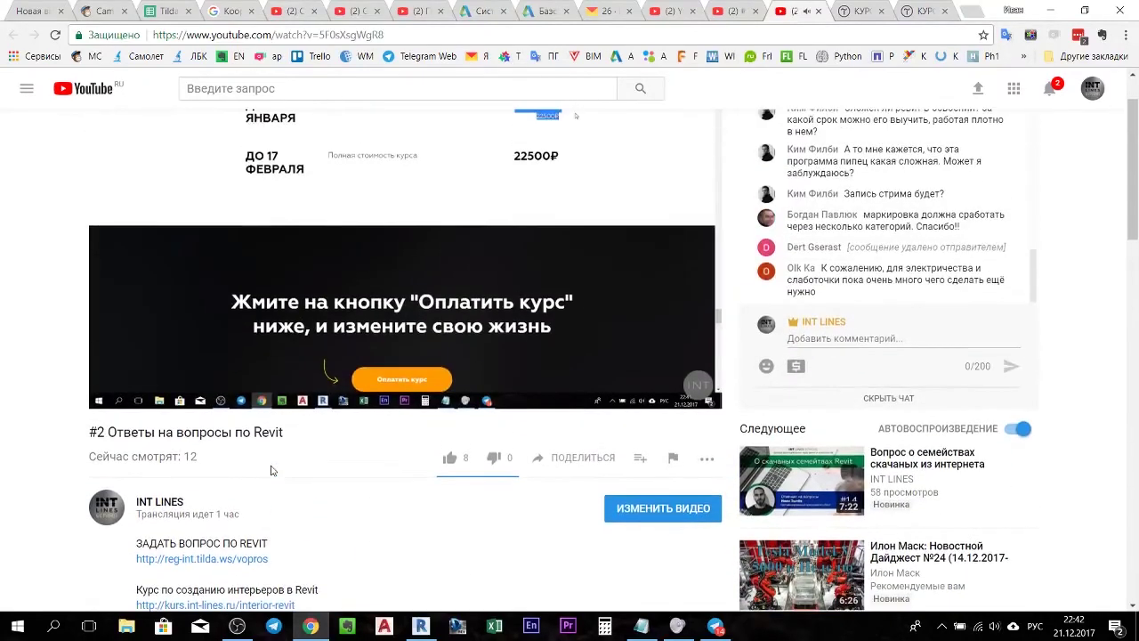
scroll(890, 250, "up", 2)
scroll(925, 227, "down", 2)
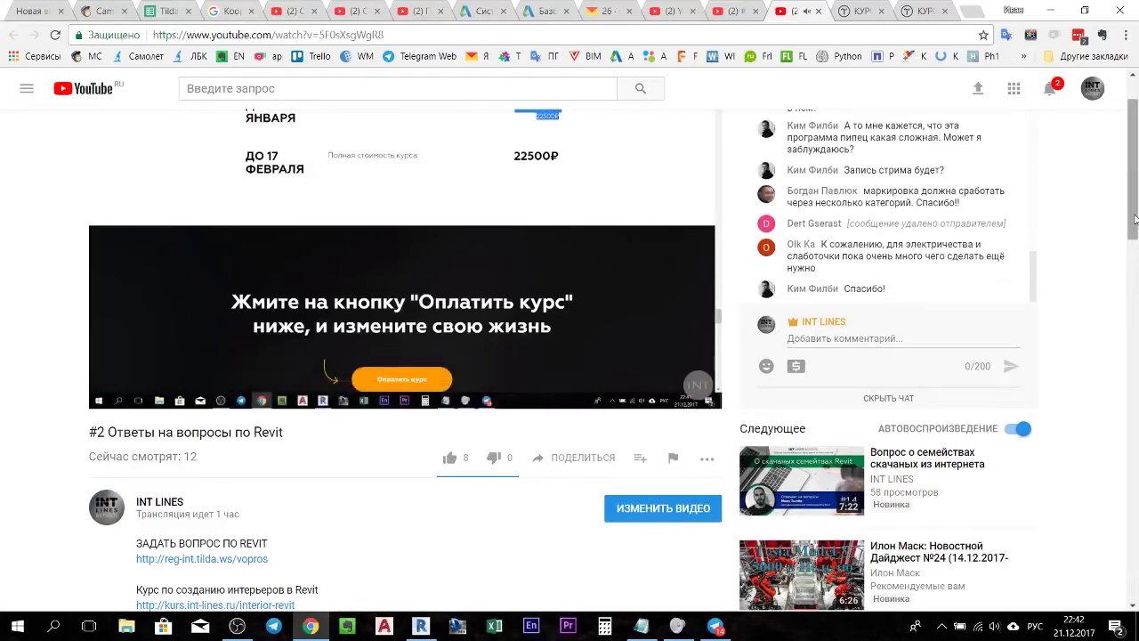
left_click_drag(1136, 223, 1136, 205)
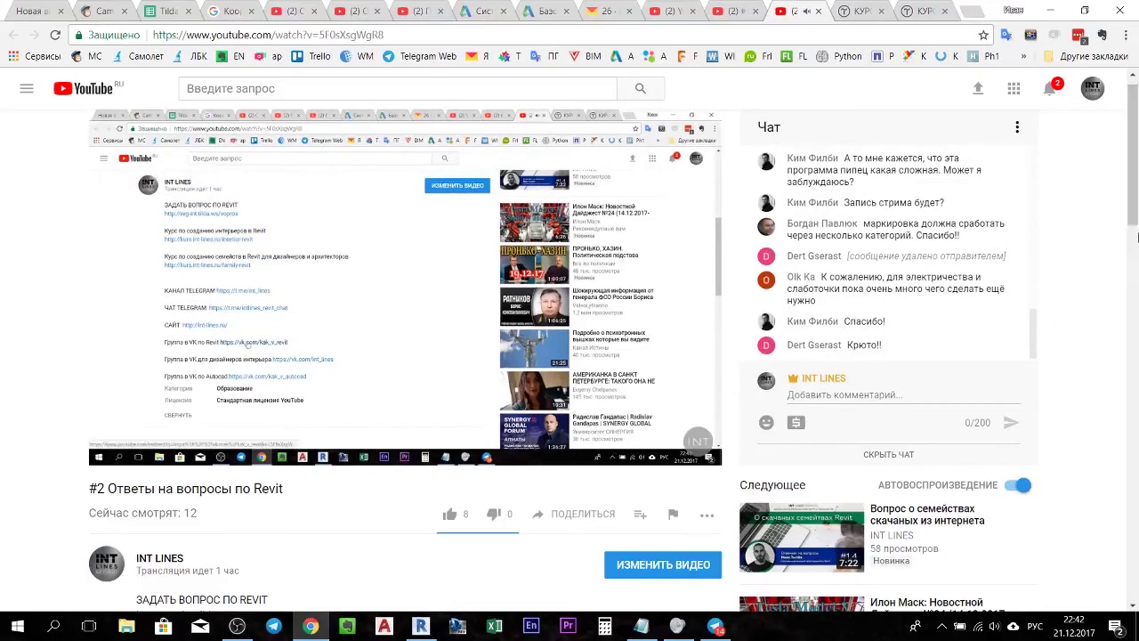
scroll(1132, 205, "up", 1)
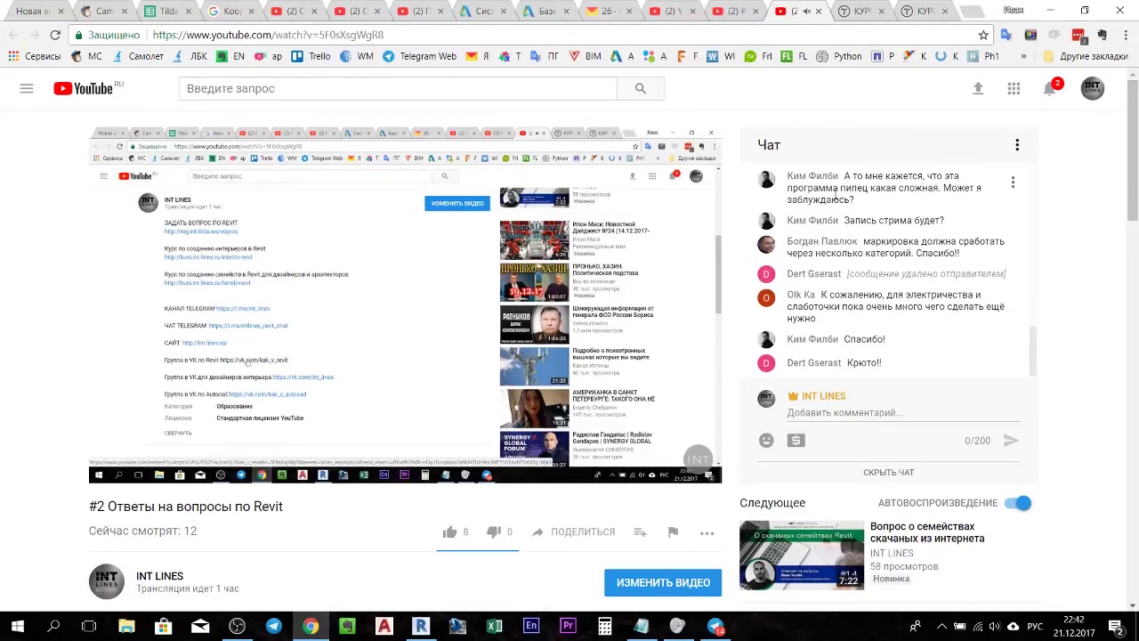
mouse_move(881, 288)
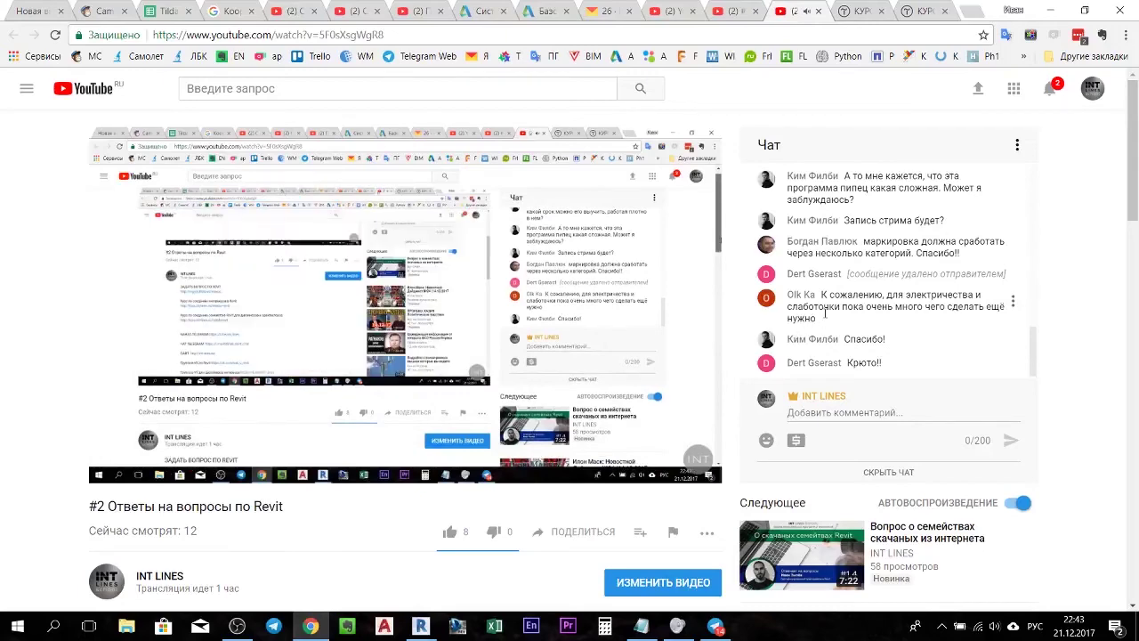
- Select the chat message about marking across several categories, then scroll the page down and back
left_click_drag(864, 241, 969, 257)
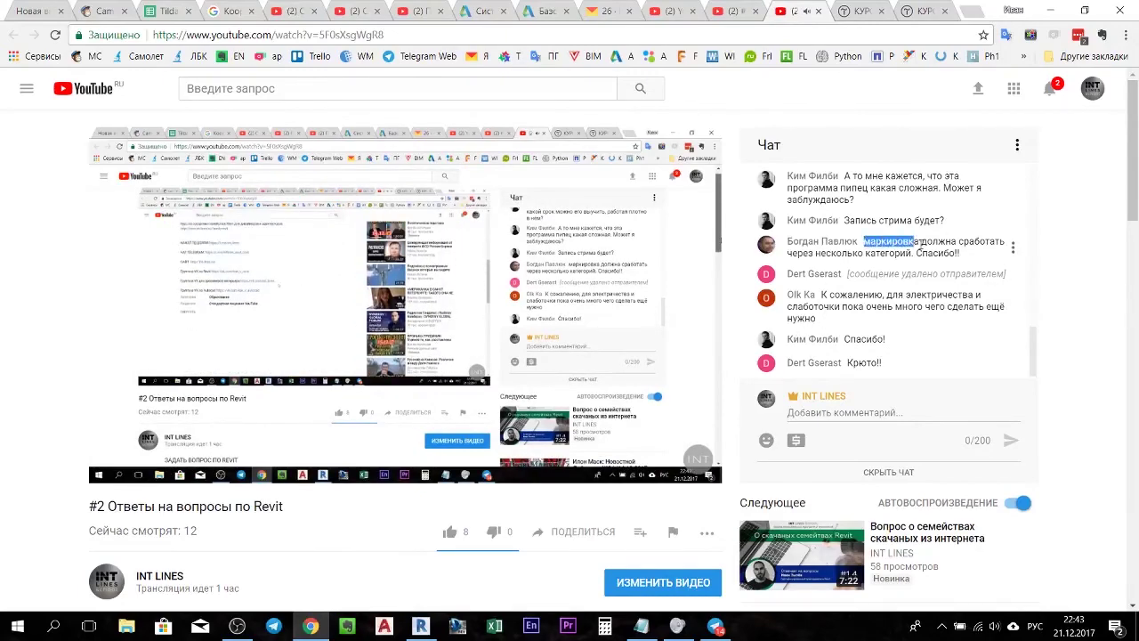
left_click(1070, 277)
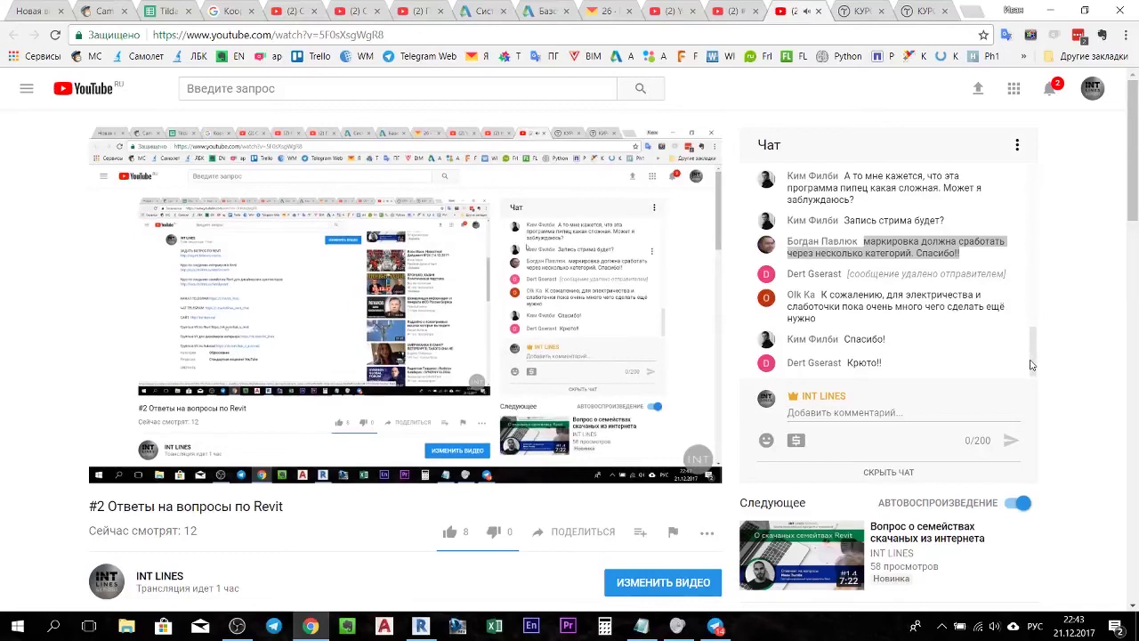
mouse_move(890, 362)
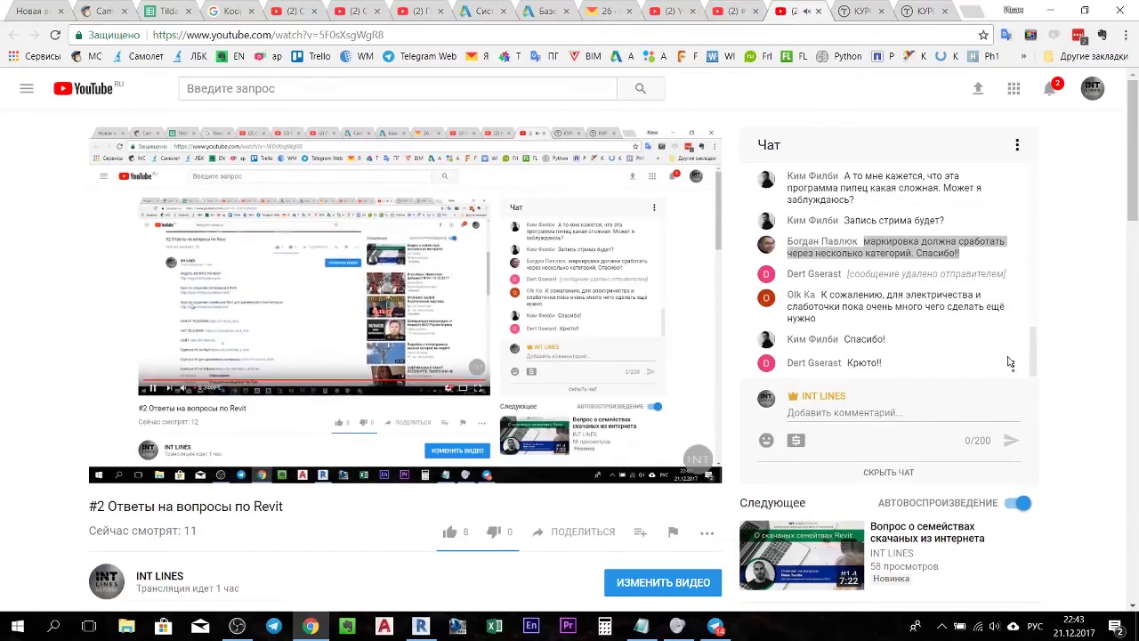
scroll(445, 525, "down", 2)
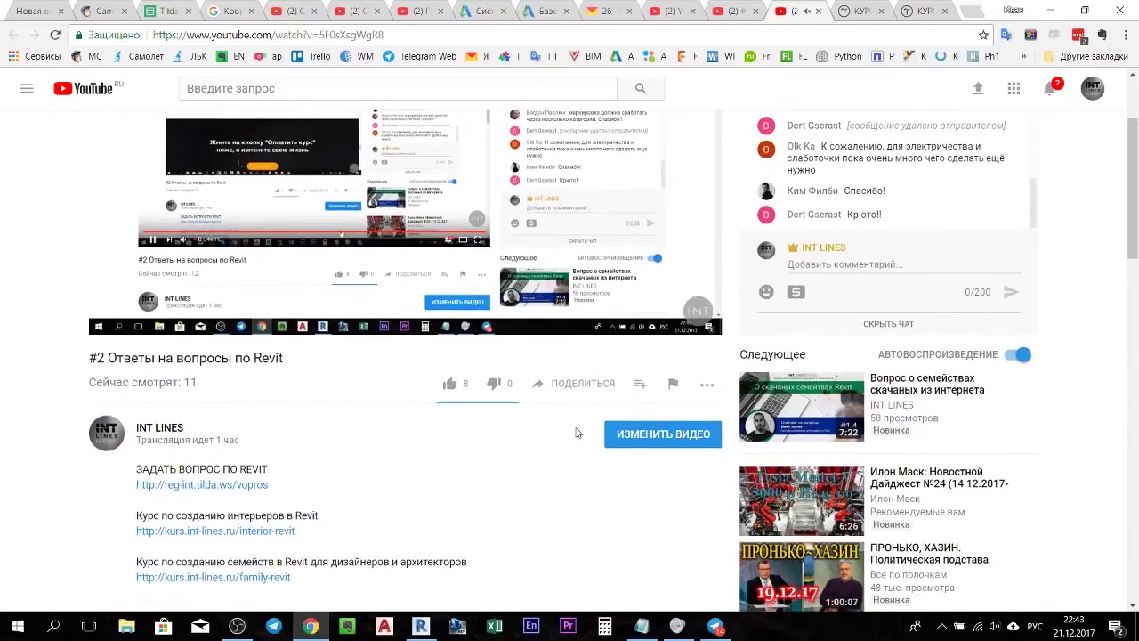
scroll(580, 448, "down", 1)
scroll(547, 445, "down", 2)
scroll(472, 401, "down", 1)
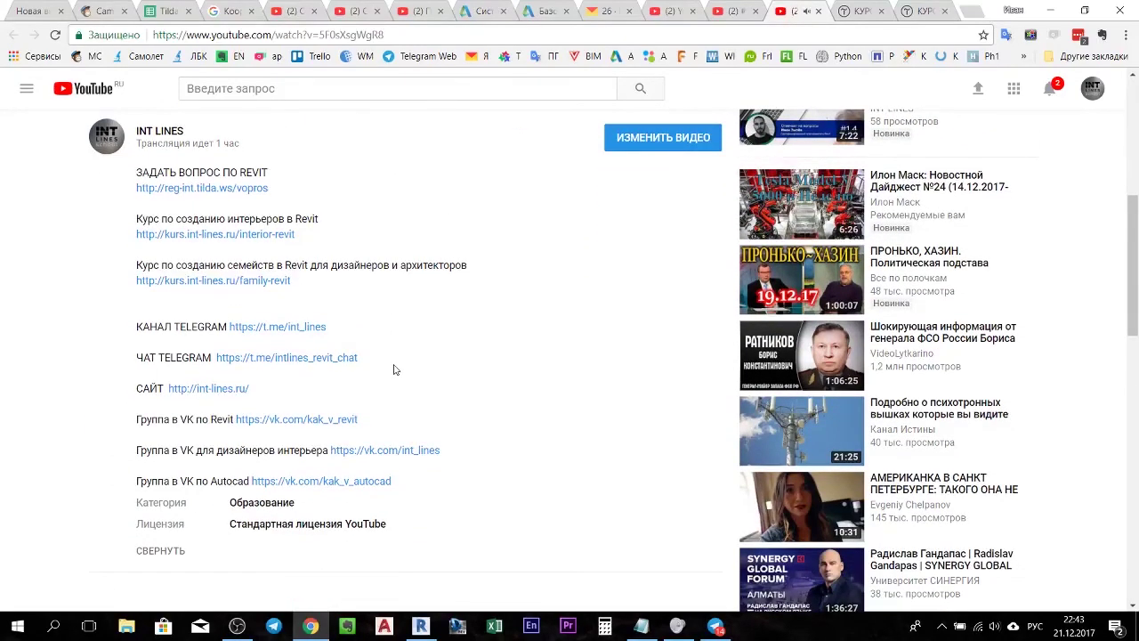
scroll(394, 370, "up", 3)
scroll(395, 369, "up", 1)
scroll(394, 369, "up", 2)
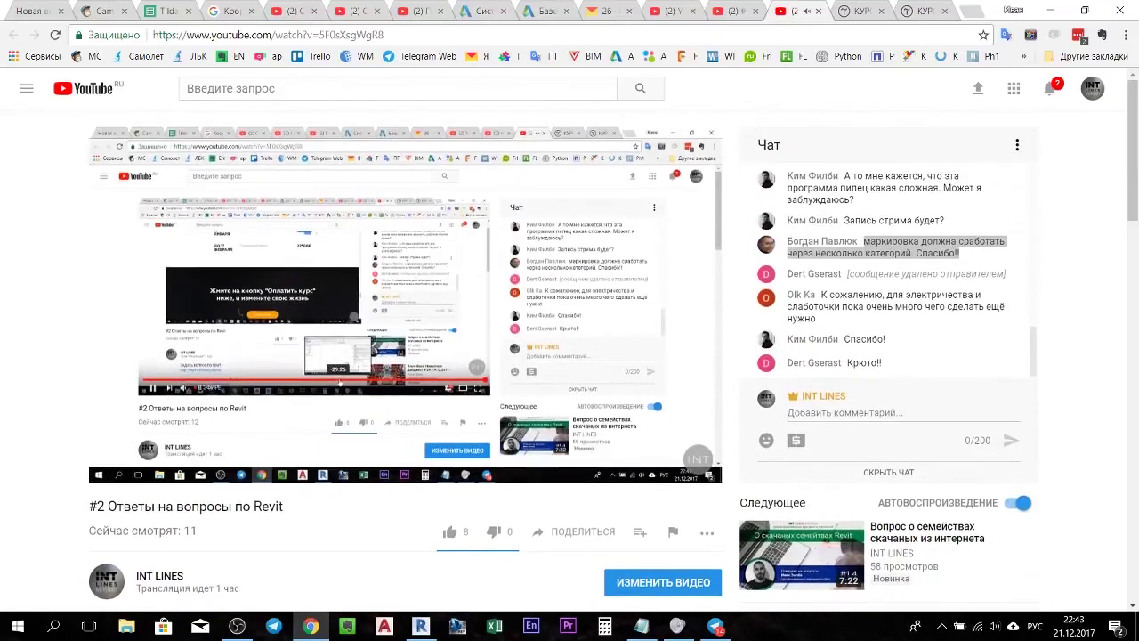